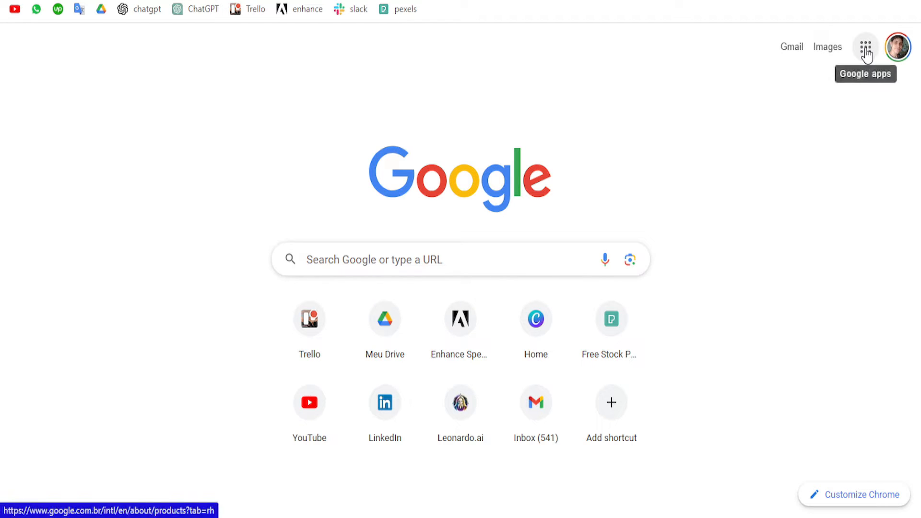
Open Google Docs from the Google apps and create a blank document
left_click(866, 52)
left_click_drag(909, 177, 901, 211)
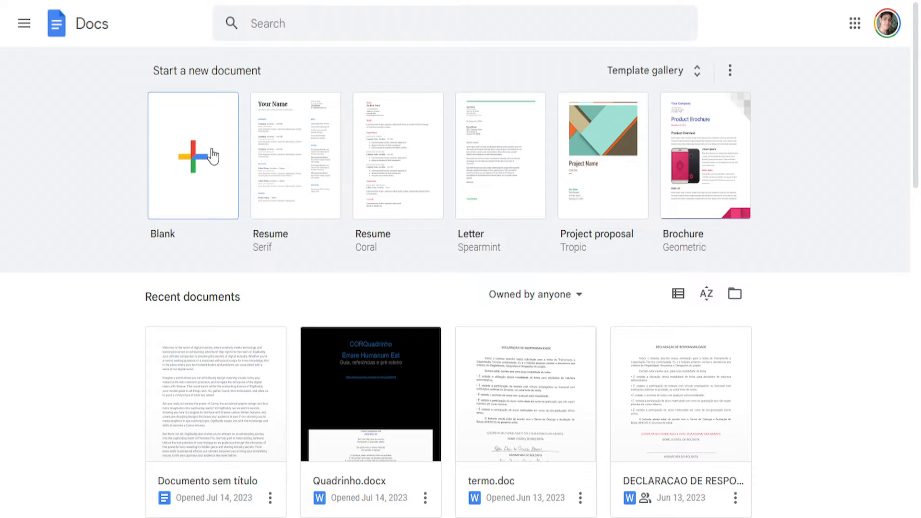
left_click(213, 156)
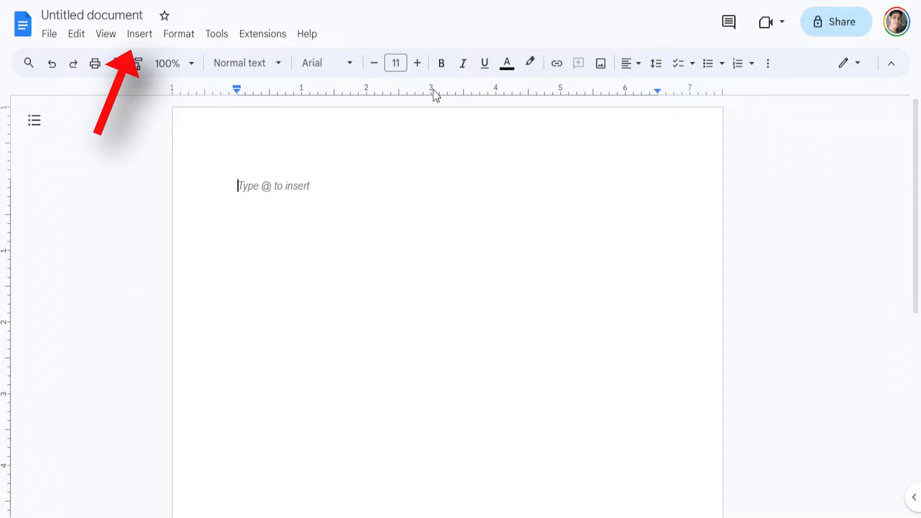
Insert a 3 x 1 table, narrow its middle column and increase the row height to about 1.75 inches
left_click(134, 38)
mouse_move(160, 83)
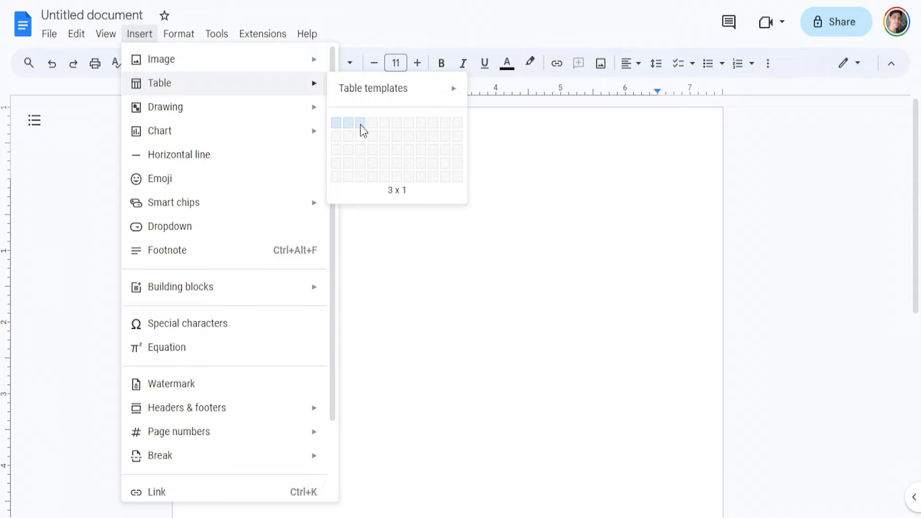
left_click(360, 123)
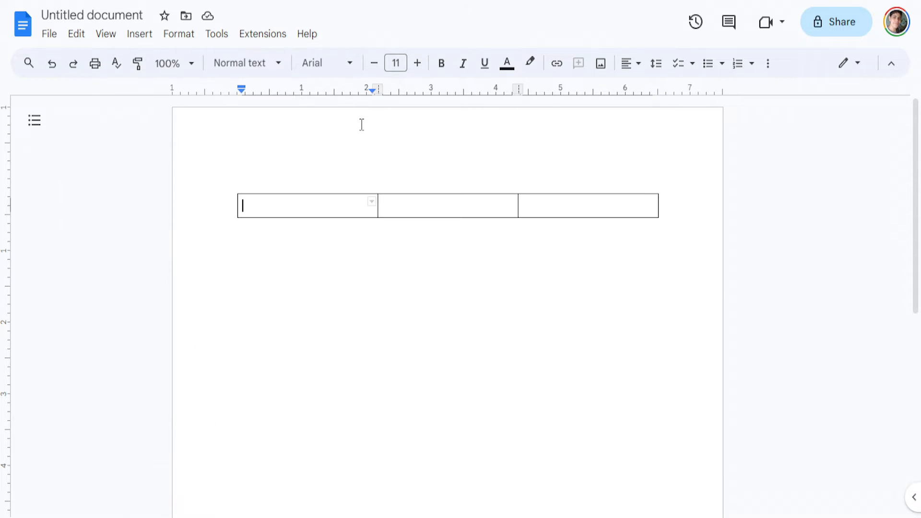
left_click_drag(517, 203, 402, 321)
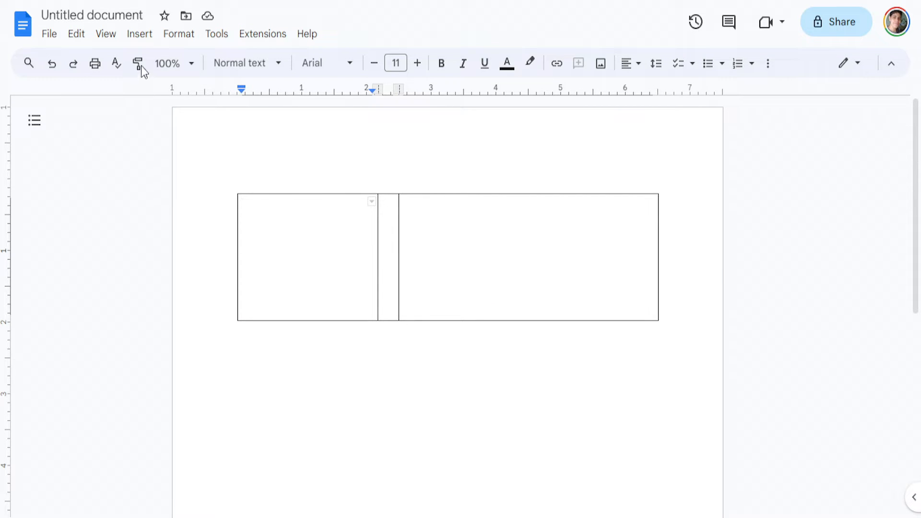
Insert the profile photo from Google Drive into the table's first cell
left_click(138, 37)
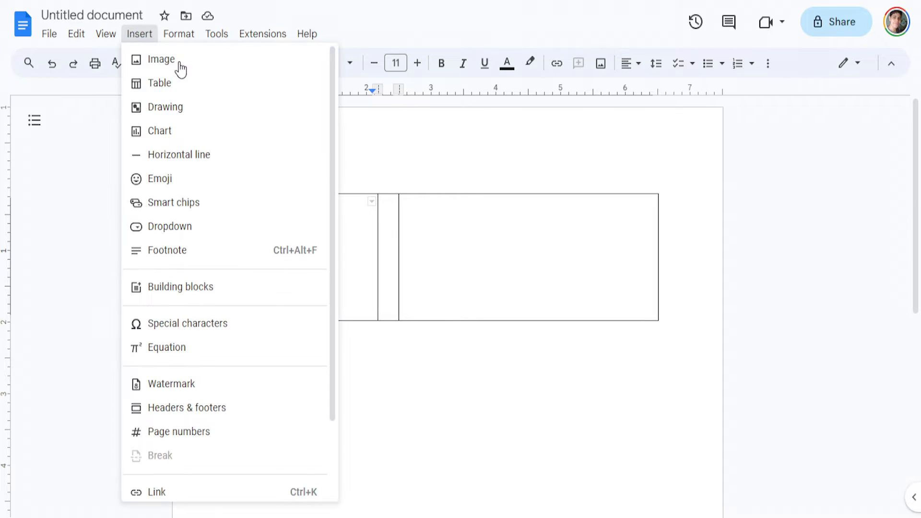
mouse_move(180, 69)
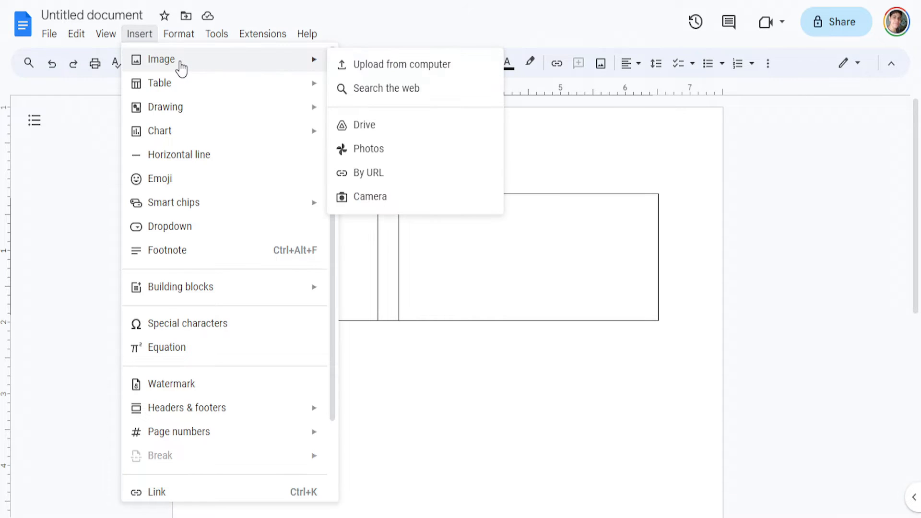
left_click(370, 129)
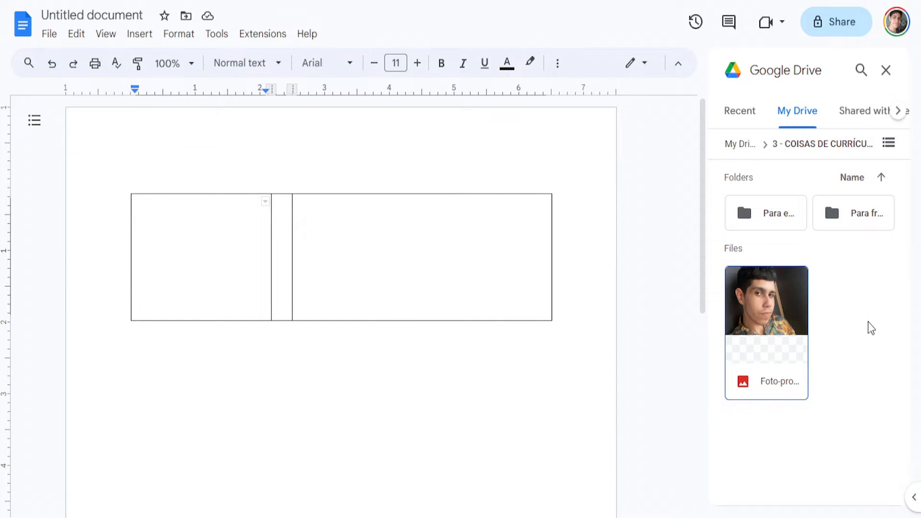
left_click(750, 302)
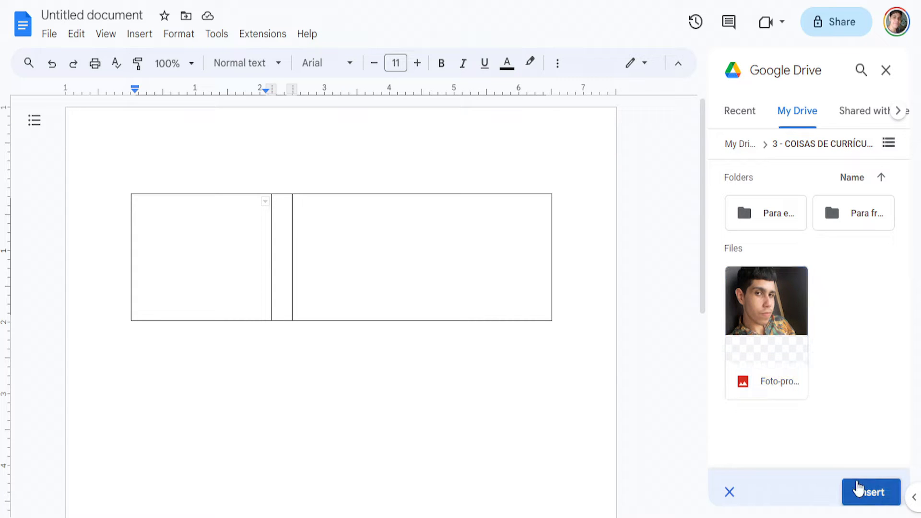
left_click(859, 490)
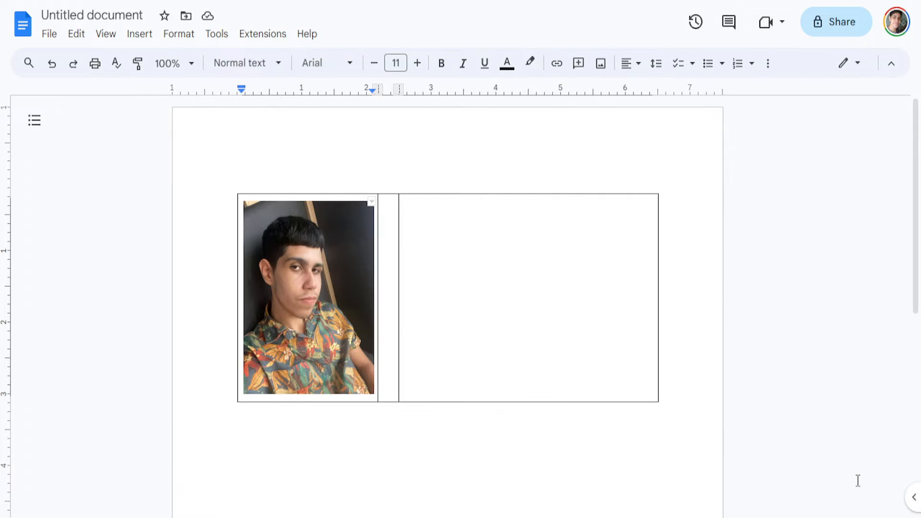
Crop the photo at its top, bottom and right edges to frame the face and shoulders
right_click(361, 255)
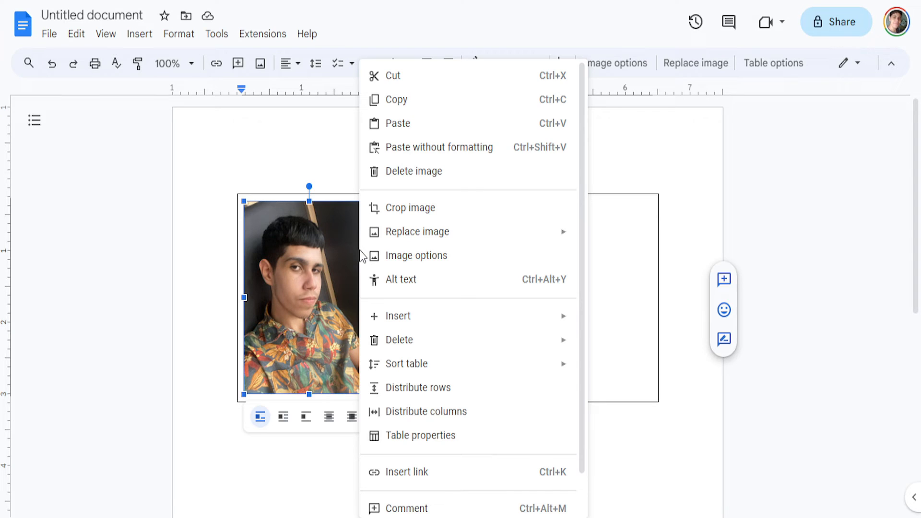
left_click(405, 208)
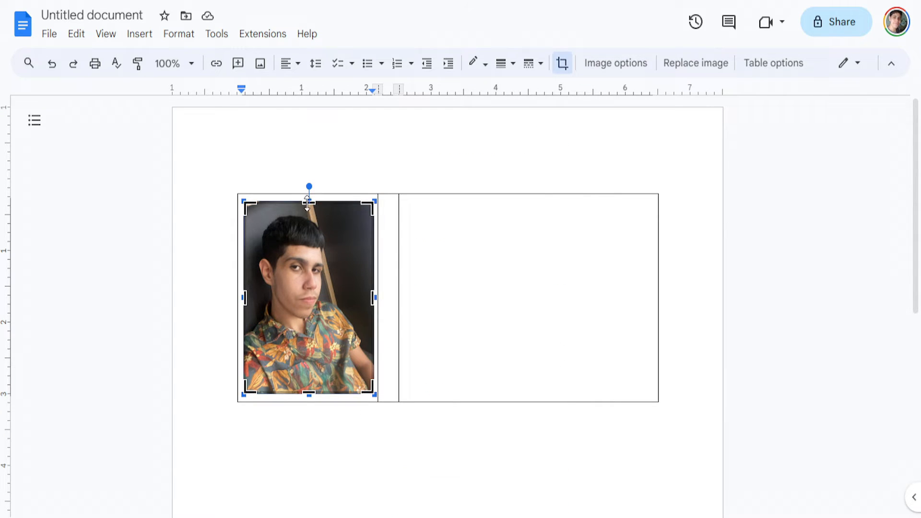
left_click_drag(305, 203, 304, 216)
left_click_drag(309, 380, 316, 335)
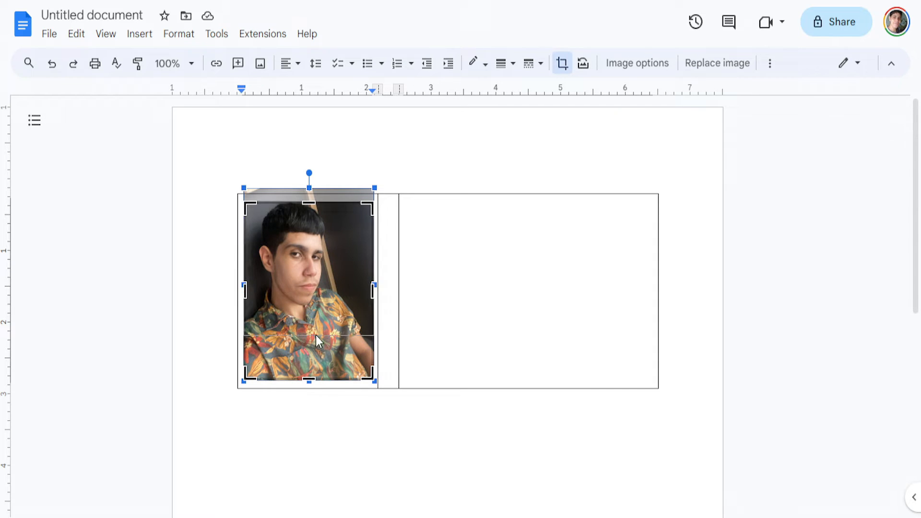
left_click_drag(372, 269, 338, 269)
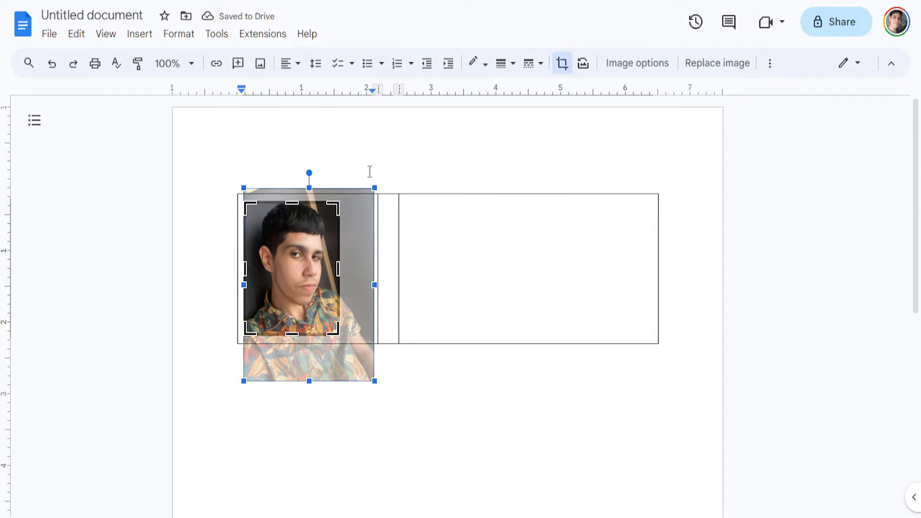
left_click(423, 235)
Set the photo's height to 1 in with the aspect ratio locked, and close the image options
left_click(302, 240)
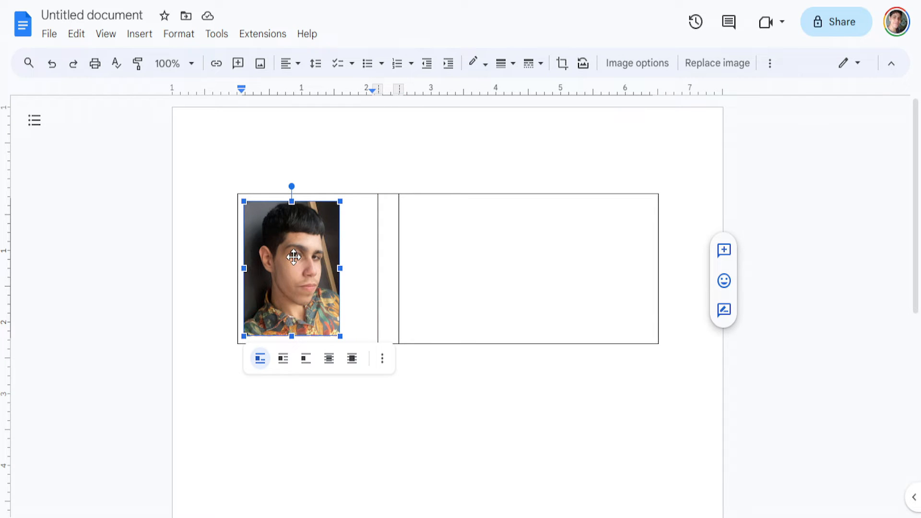
left_click(654, 67)
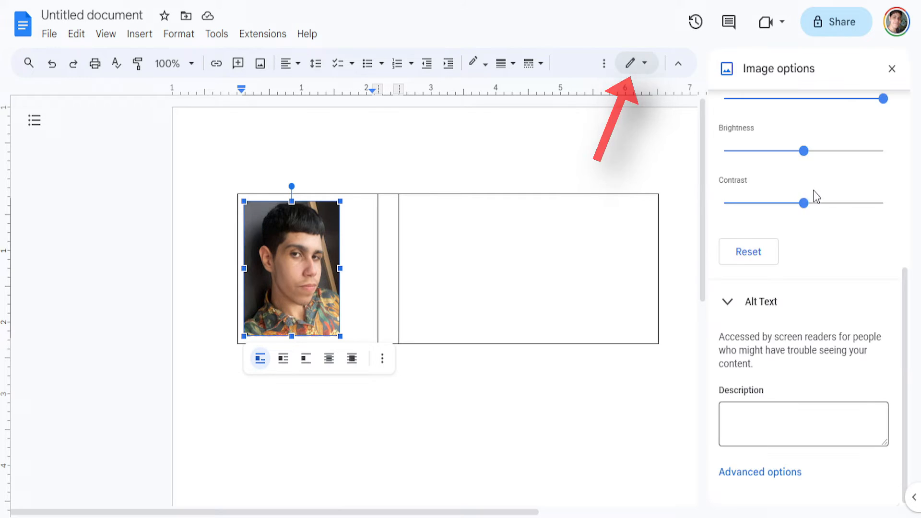
left_click(741, 115)
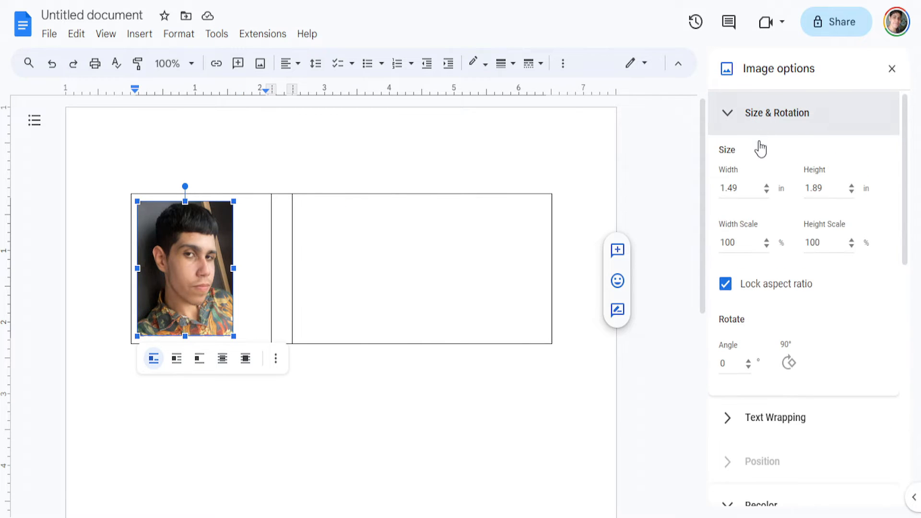
left_click_drag(741, 189, 717, 192)
type("1")
key("Tab")
type("1")
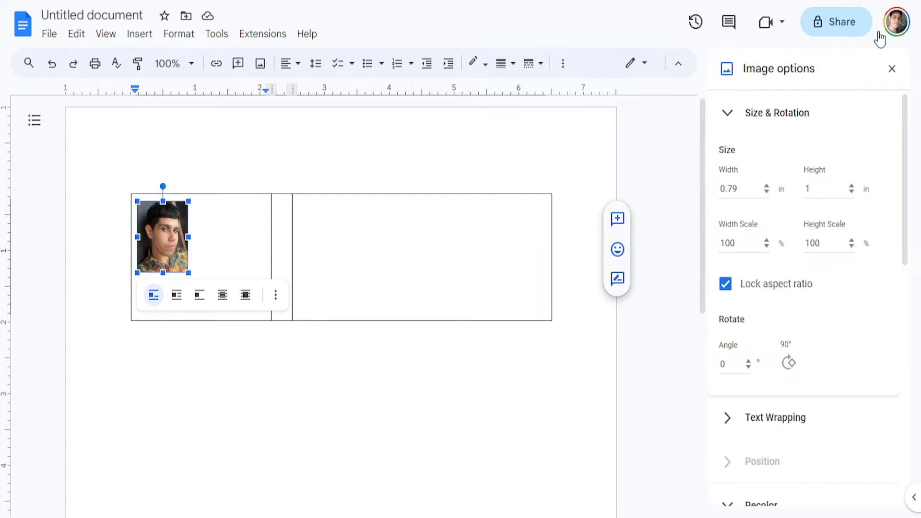
left_click(889, 70)
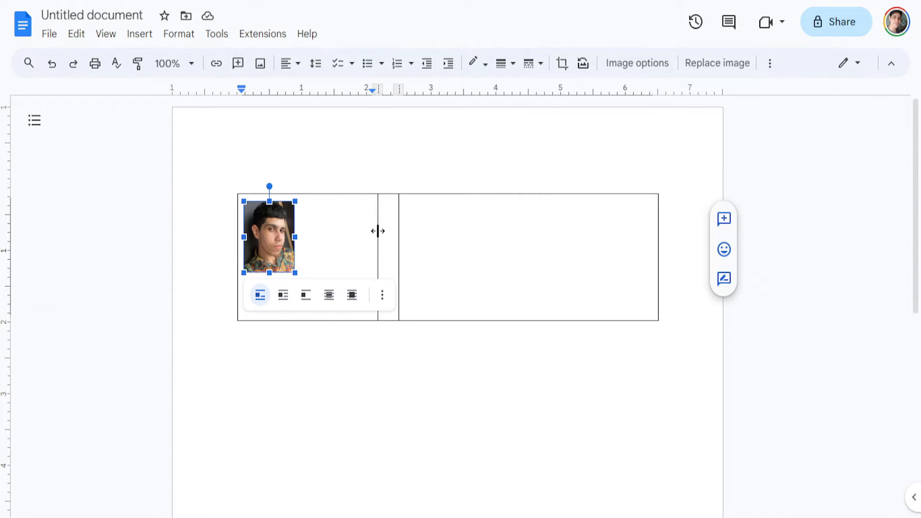
Narrow the first two table columns and reduce the row height to fit closely around the photo
left_click_drag(378, 231, 303, 230)
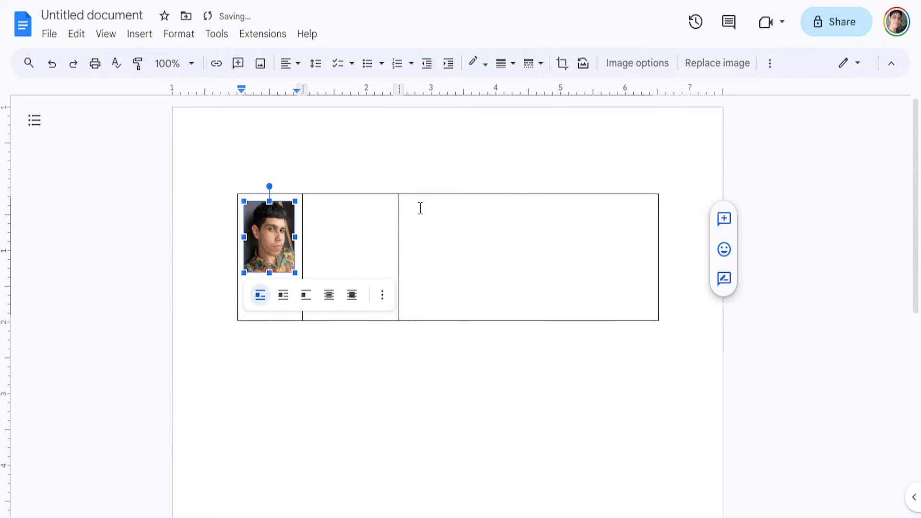
left_click(404, 220)
left_click_drag(399, 221, 315, 224)
left_click_drag(312, 320, 317, 281)
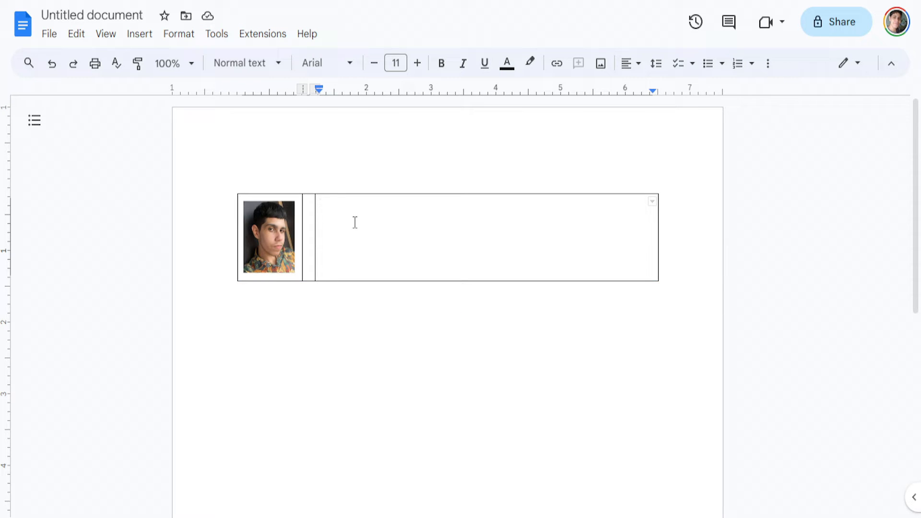
Enter the full name and the lines Visual Identity Creation, Multimedia Producer, Content Creation and Video Editor in the third cell
type("Pedro")
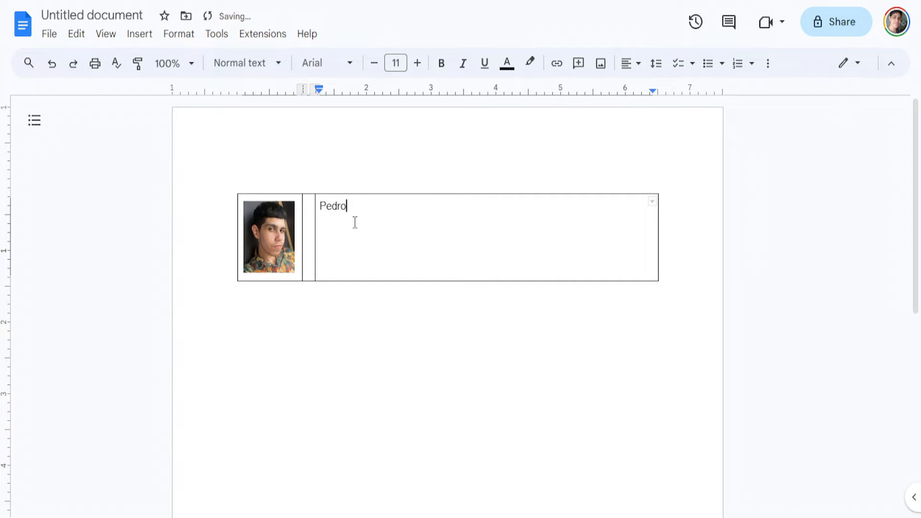
Format the name line in the third cell as bold 13 pt Montserrat
left_click_drag(404, 207, 324, 207)
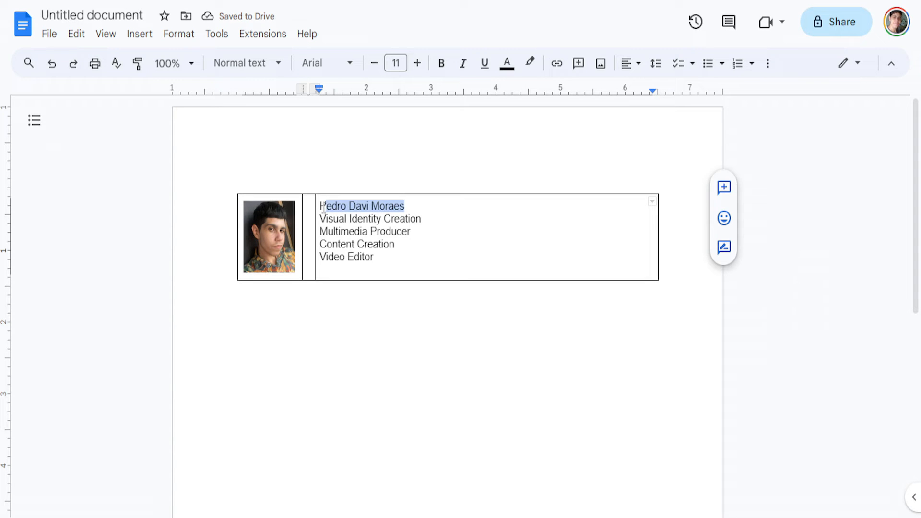
left_click(443, 63)
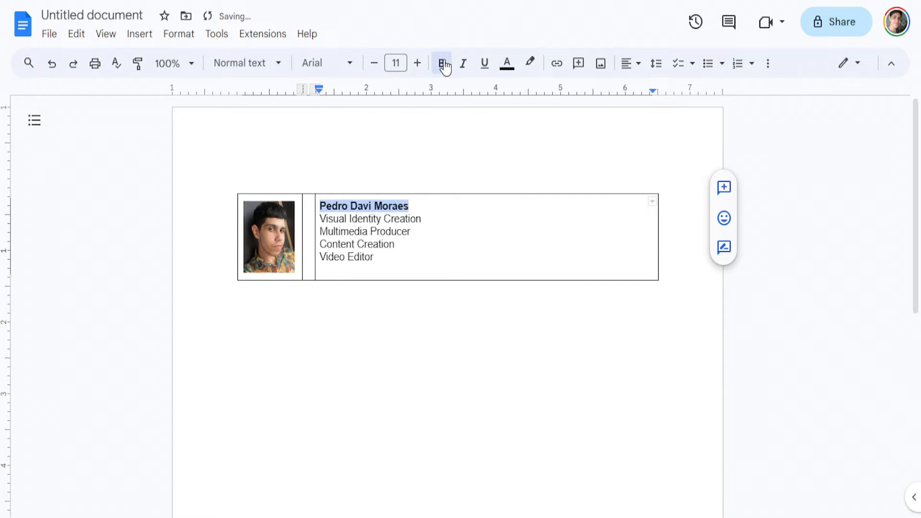
left_click(418, 63)
left_click(418, 64)
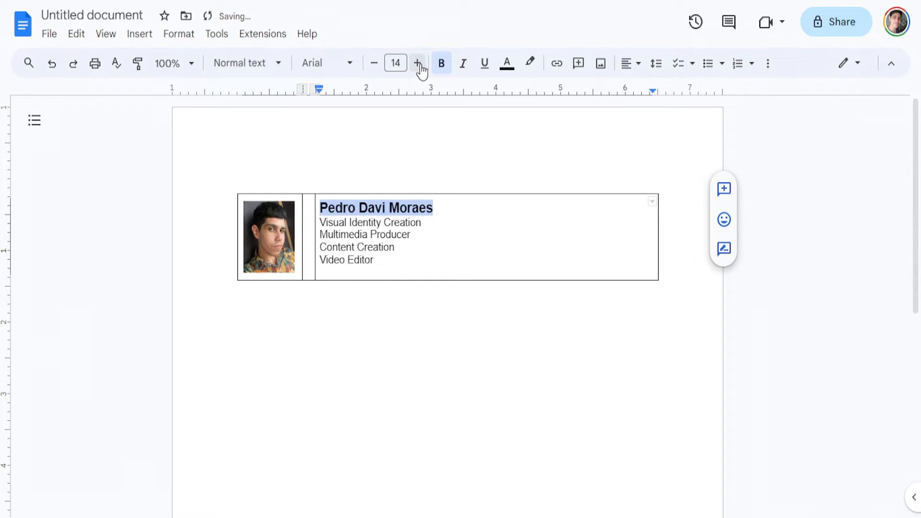
left_click(331, 63)
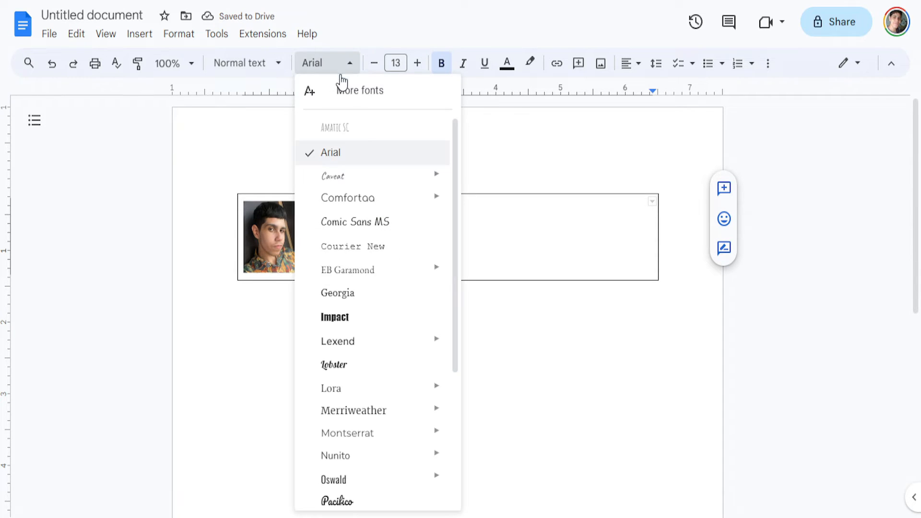
mouse_move(387, 179)
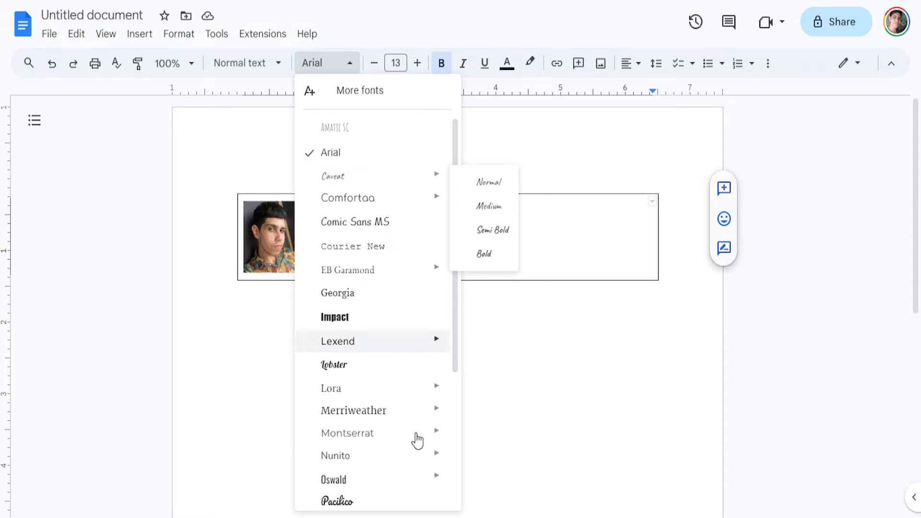
mouse_move(416, 434)
left_click(499, 380)
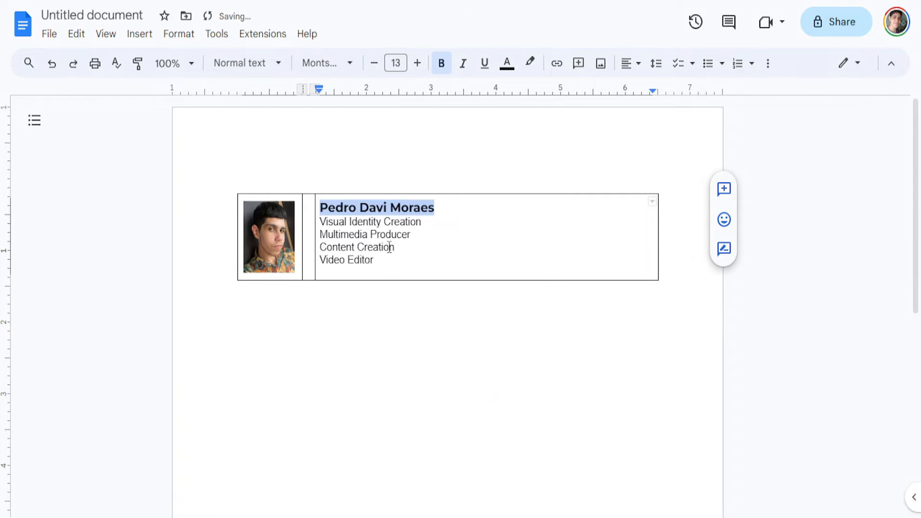
Apply the Montserrat Medium font to the four role lines below the name
left_click_drag(319, 221, 375, 261)
left_click(333, 67)
scroll(413, 489, "down", 1)
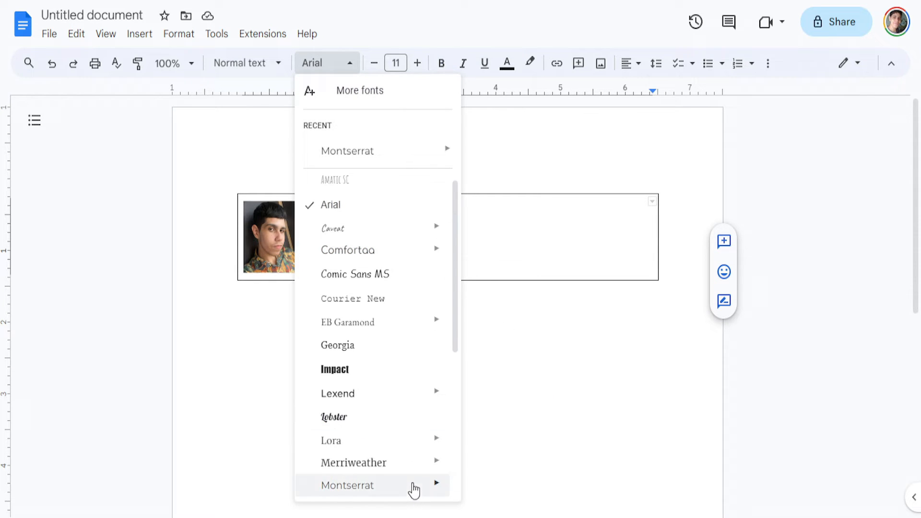
mouse_move(422, 485)
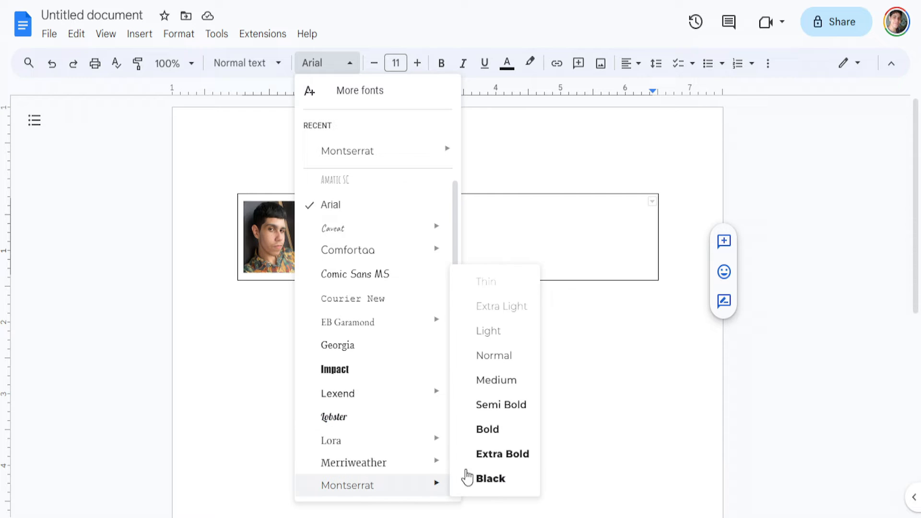
left_click(481, 380)
left_click(342, 261)
Tighten the column borders beside the photo, and make the border between photo and middle column dark gray and 3 pt thick
left_click_drag(315, 260, 299, 262)
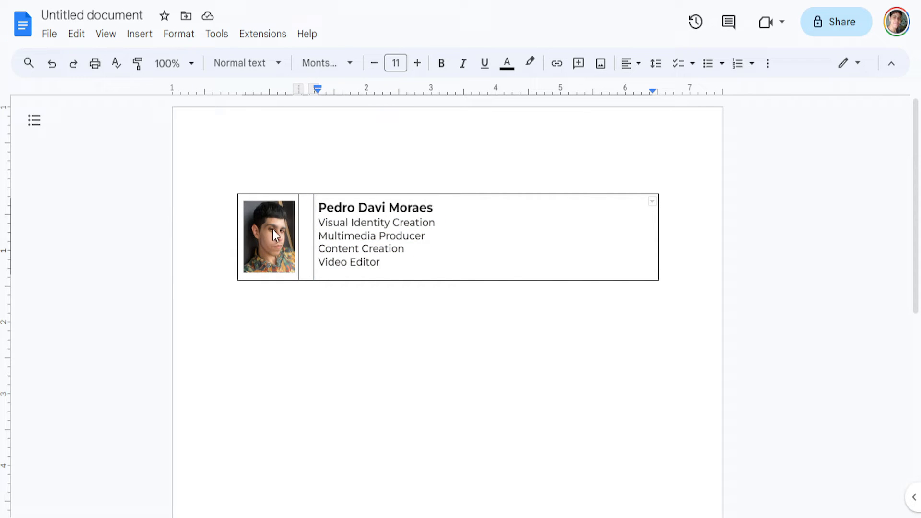
left_click(298, 232)
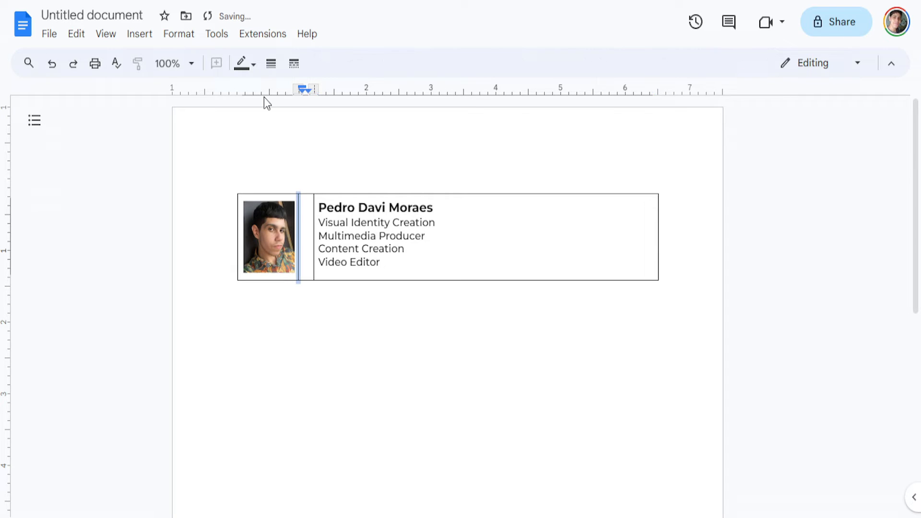
left_click(249, 73)
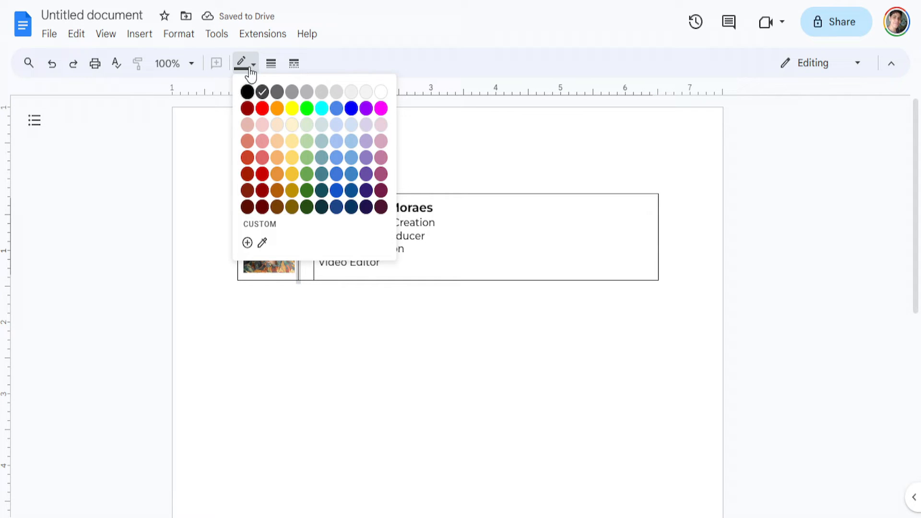
left_click(262, 94)
left_click(271, 63)
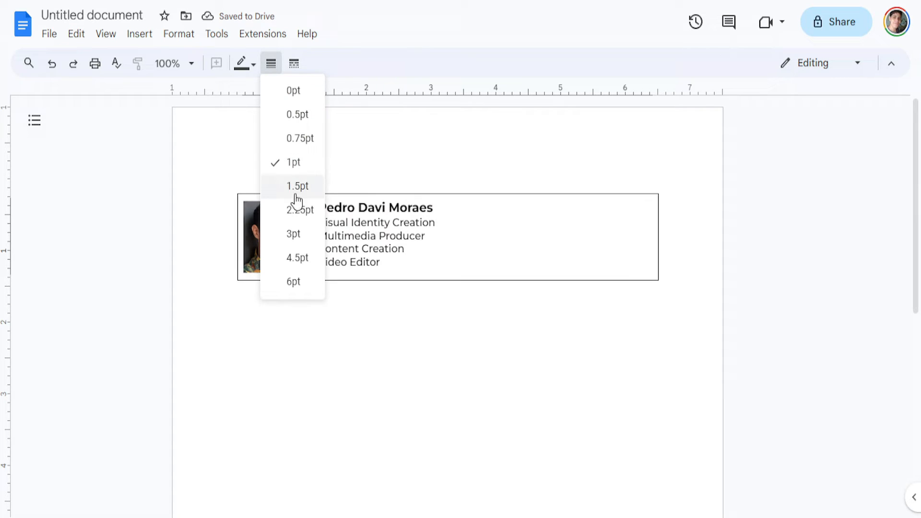
left_click(287, 234)
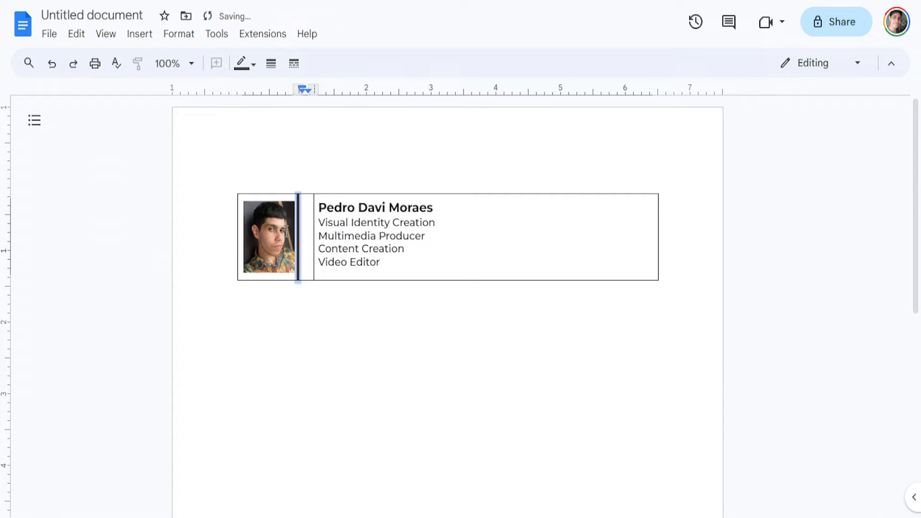
Restyle the border beside the photo as a thinner black line and move it slightly away from the photo
left_click(243, 63)
left_click(261, 124)
left_click(272, 63)
left_click(298, 211)
left_click_drag(298, 213, 302, 215)
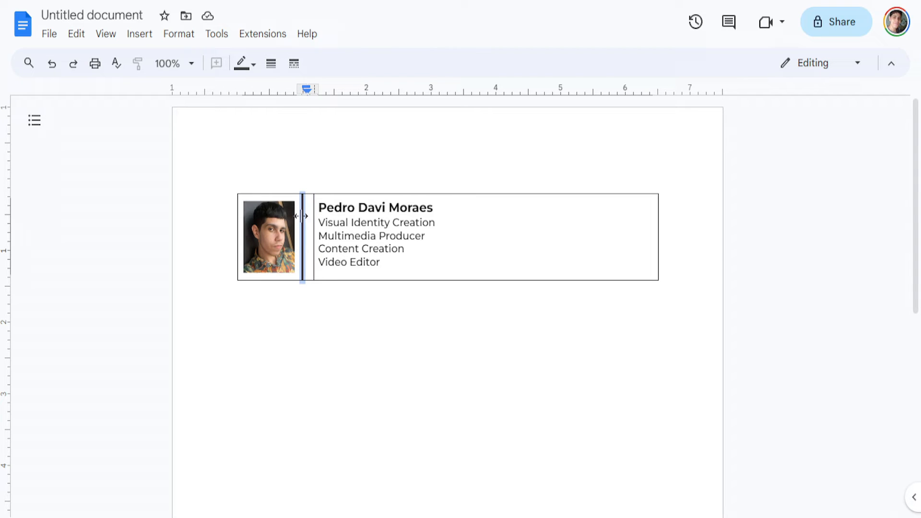
Color the border between the narrow middle column and the text column white
left_click(315, 230)
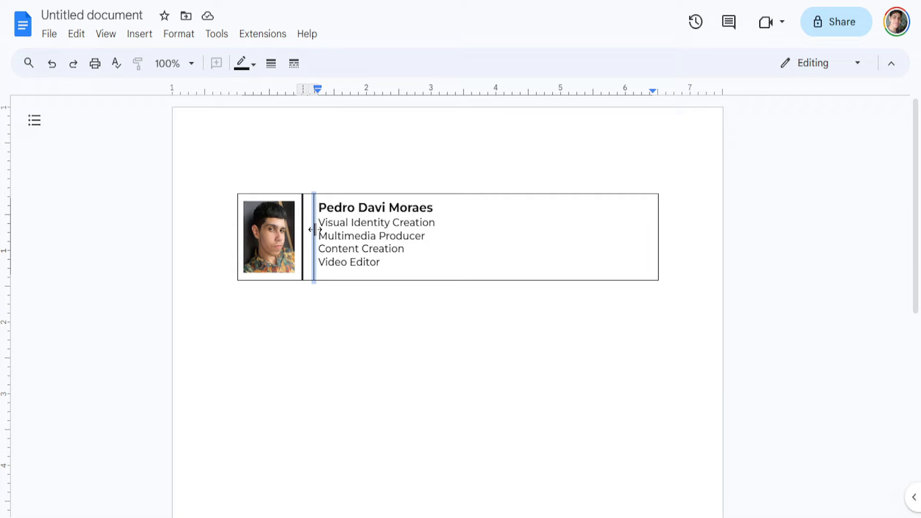
left_click(251, 64)
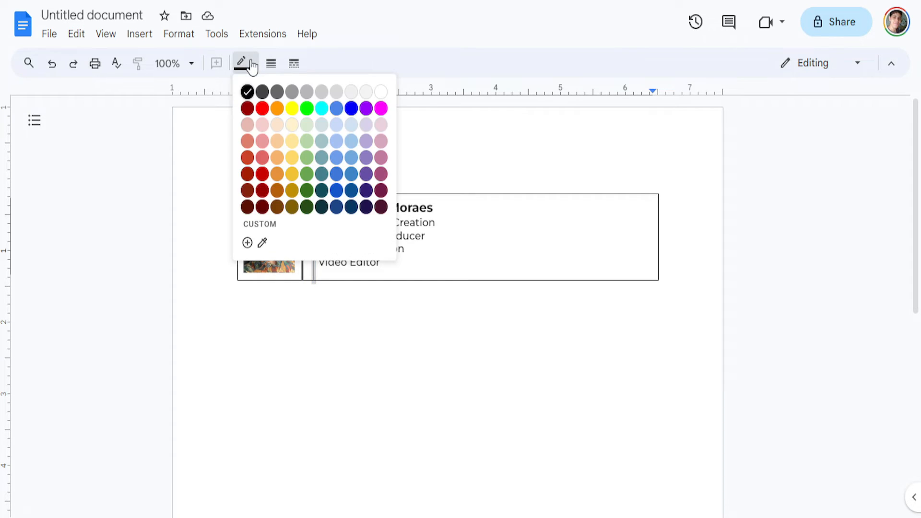
left_click(383, 96)
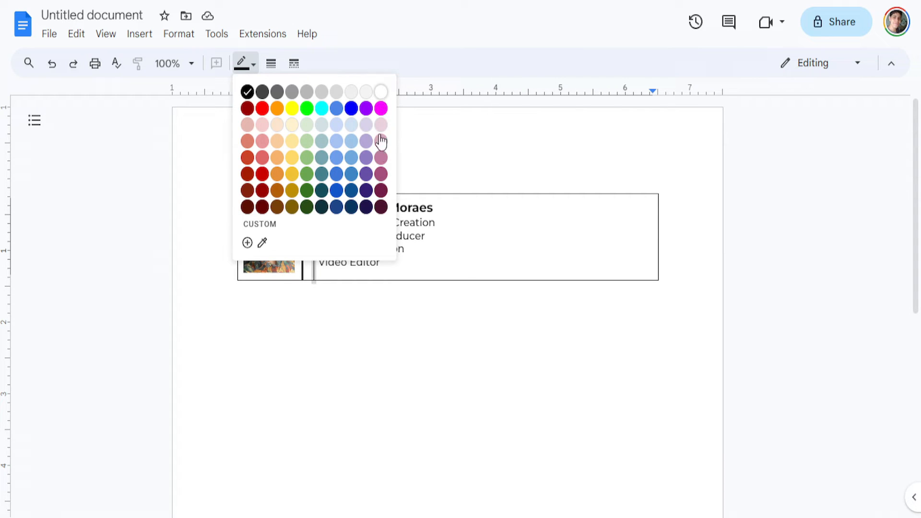
left_click(400, 261)
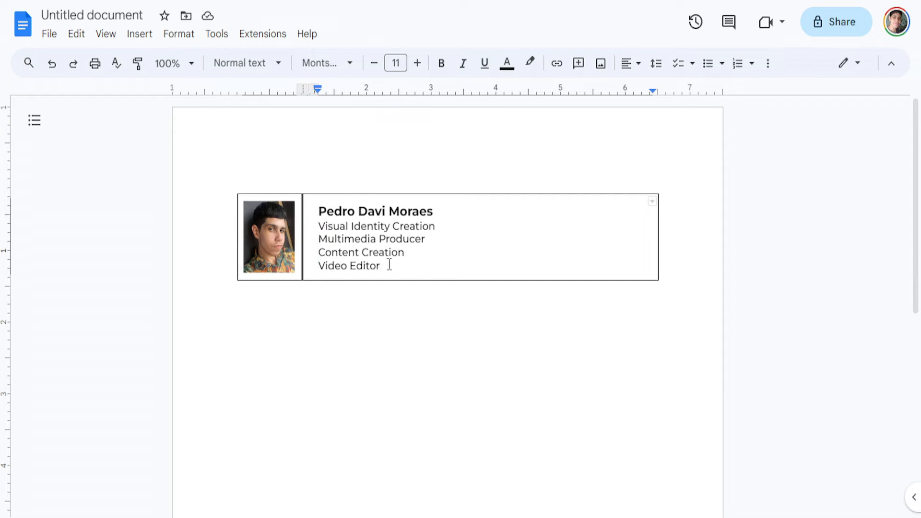
Narrow the third column so it closely fits the text, and increase the font size of the name line
left_click_drag(655, 237, 452, 212)
triple_click(433, 216)
left_click(418, 63)
left_click(418, 63)
left_click(418, 63)
left_click(422, 261)
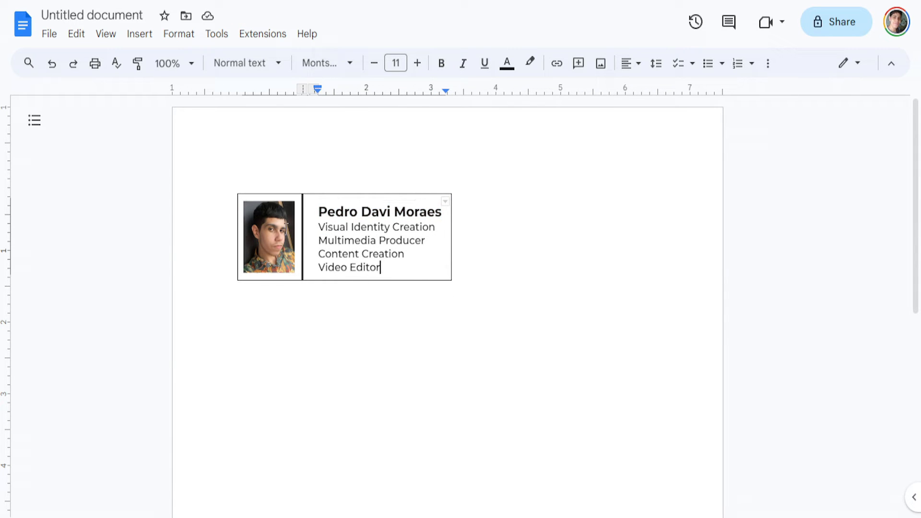
Set the cell padding of the entire table to 0 in and reduce the row height to fit the content
key("shift+Left")
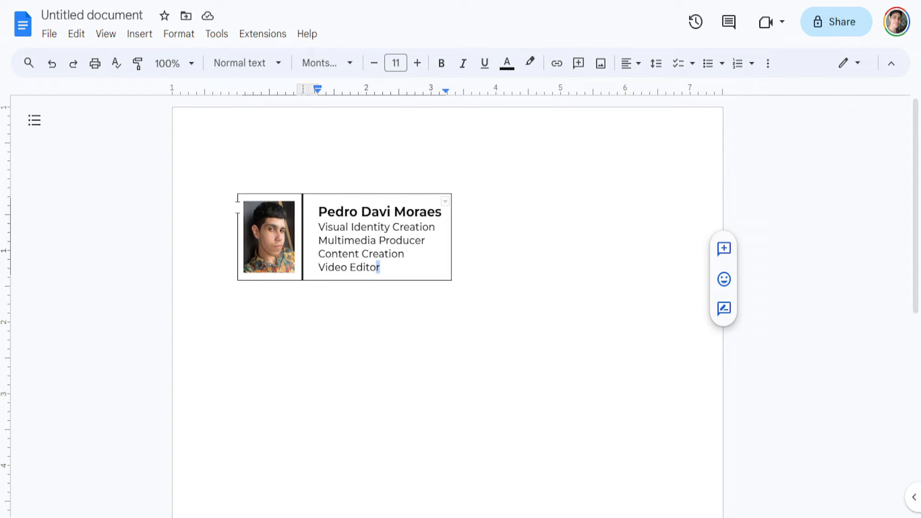
key("ctrl+a")
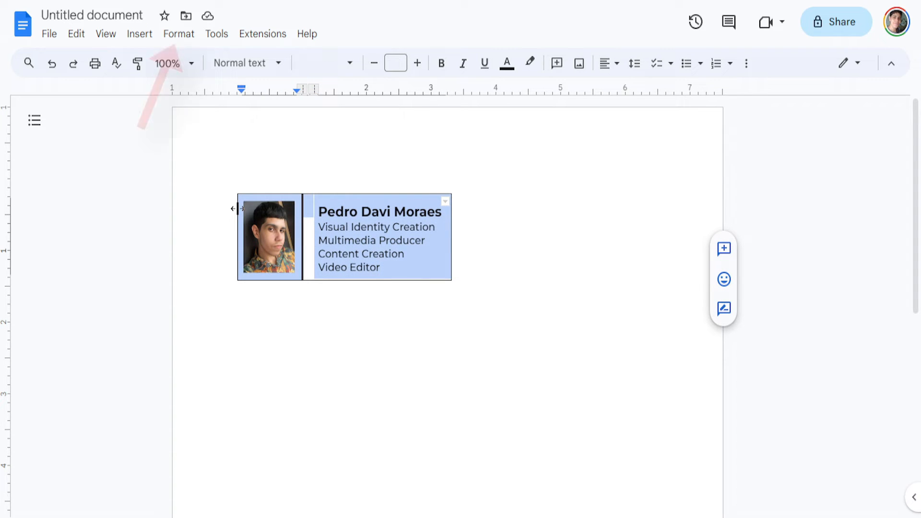
left_click(173, 34)
mouse_move(256, 307)
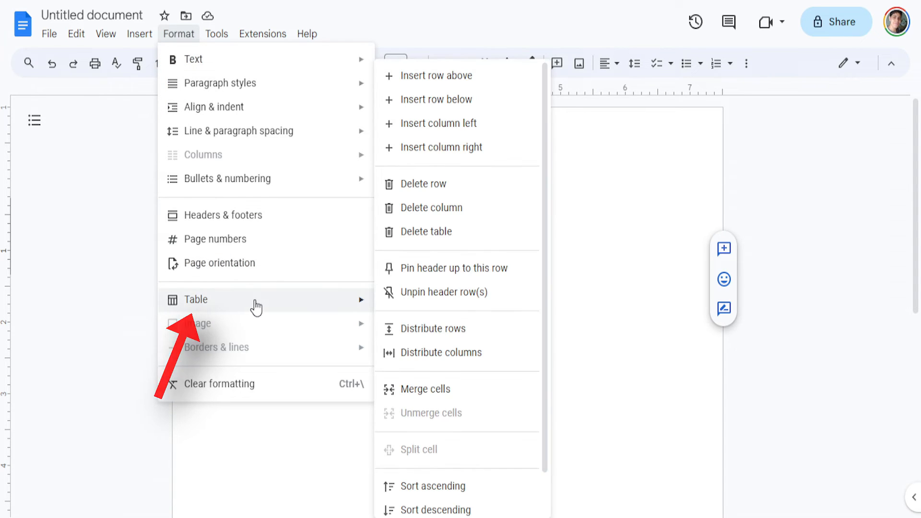
left_click_drag(544, 370, 545, 442)
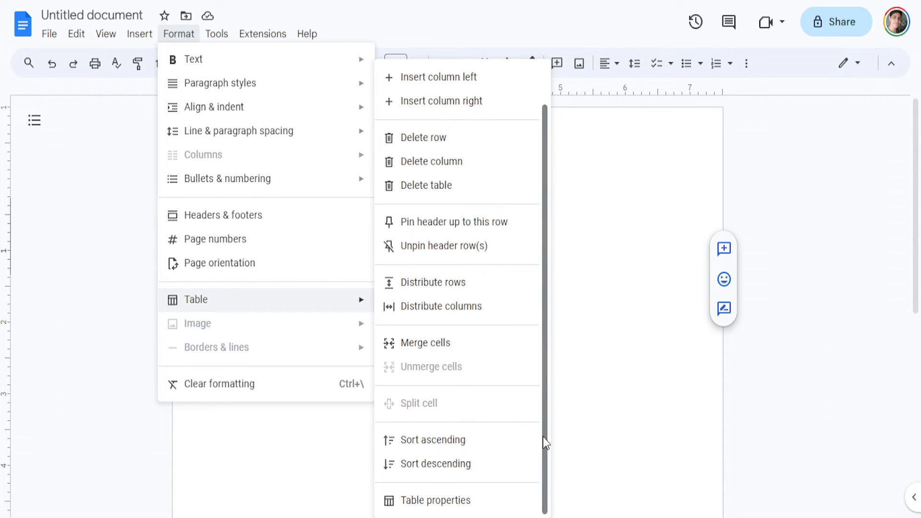
left_click(461, 503)
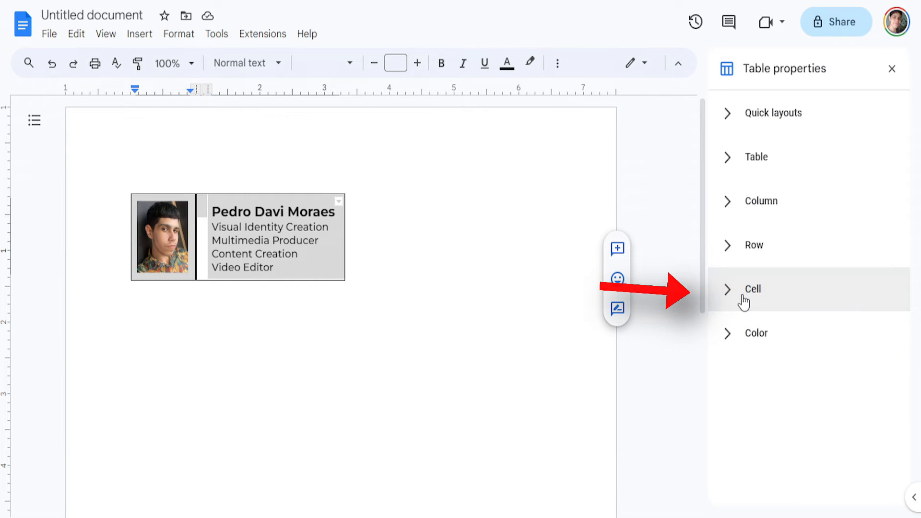
left_click(744, 302)
double_click(856, 397)
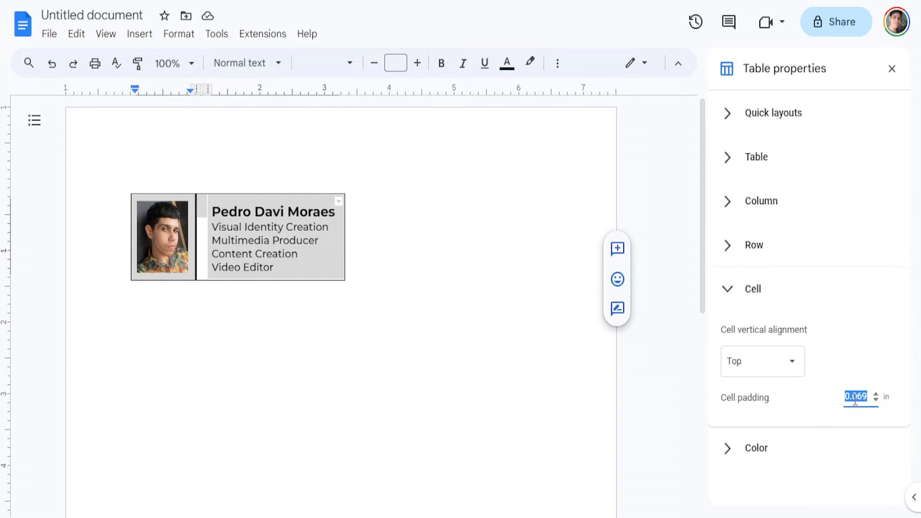
type("0")
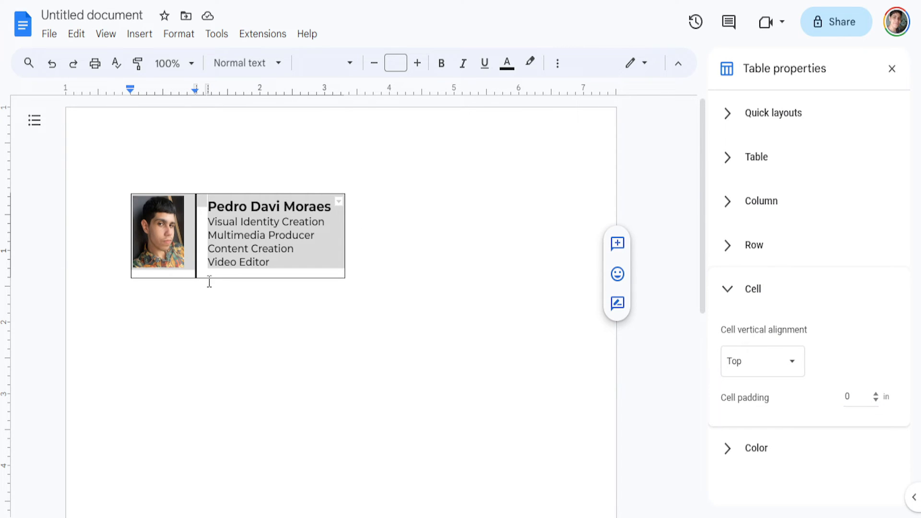
mouse_move(206, 277)
left_mouse_down()
mouse_move(208, 264)
mouse_move(211, 271)
left_mouse_up()
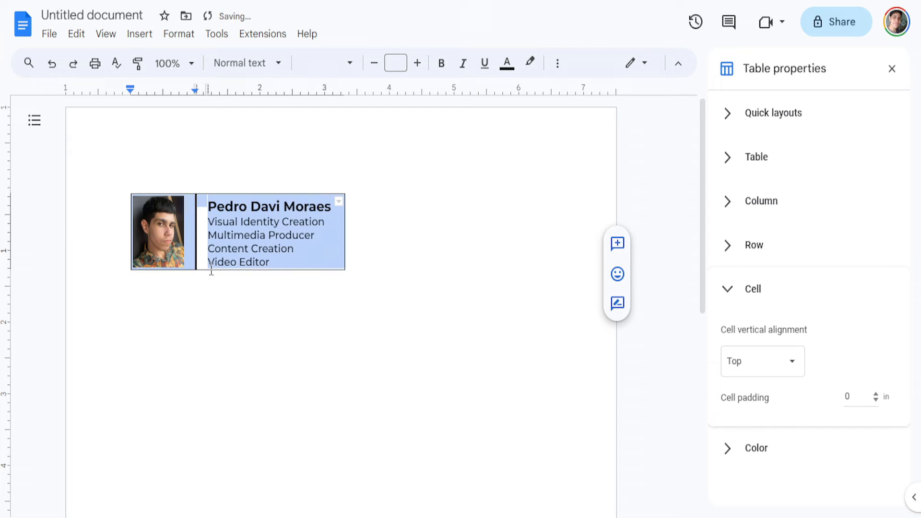
left_click(268, 263)
Make all the table borders white, and recolor only the divider beside the photo dark gray
left_click(719, 294)
left_click(737, 346)
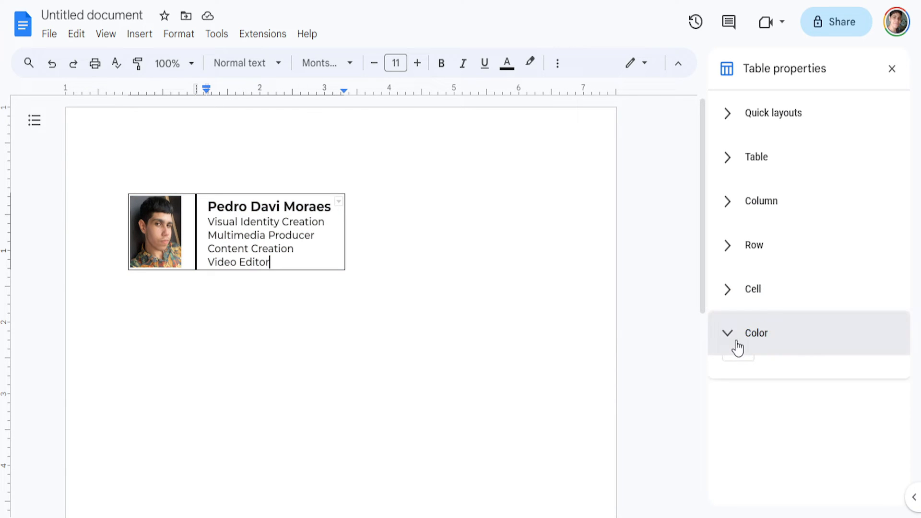
left_click(196, 230)
left_click(244, 65)
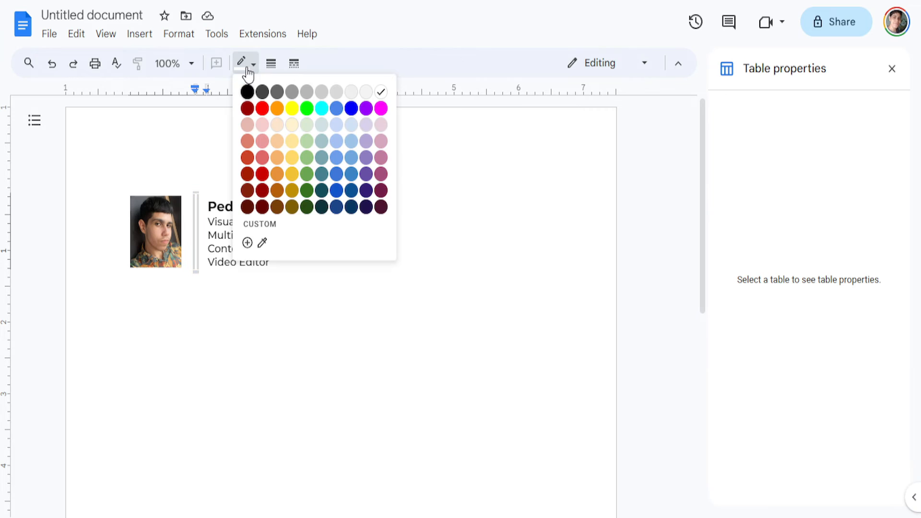
left_click(264, 96)
left_click(195, 235)
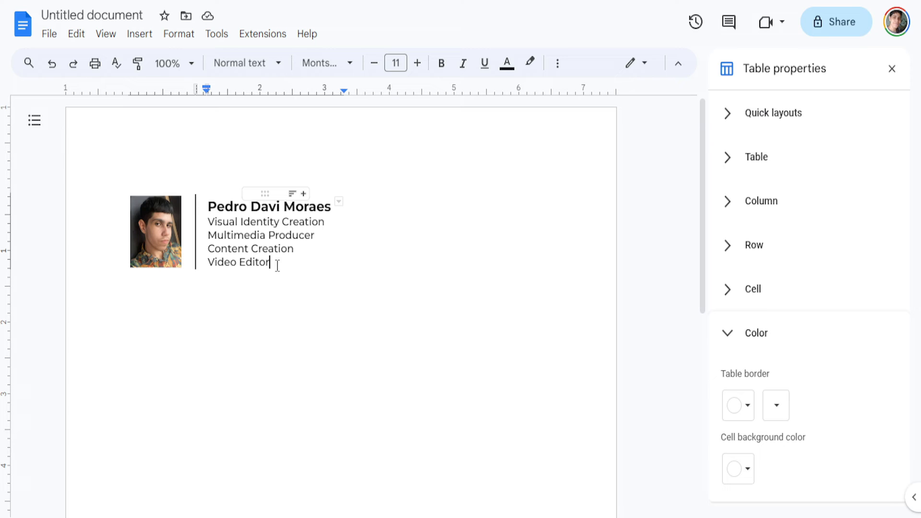
Copy the whole signature table, including the photo, divider and text
left_click_drag(277, 265, 128, 206)
key("ctrl+c")
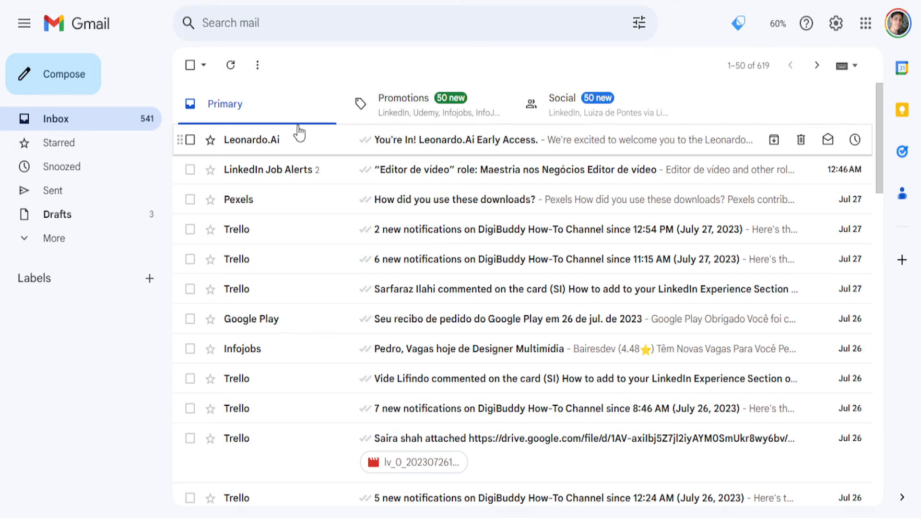
In Gmail's general settings, replace the existing text of the saved signature with the copied signature table
left_click(836, 23)
left_click(797, 100)
scroll(878, 240, "down", 9)
scroll(872, 320, "down", 15)
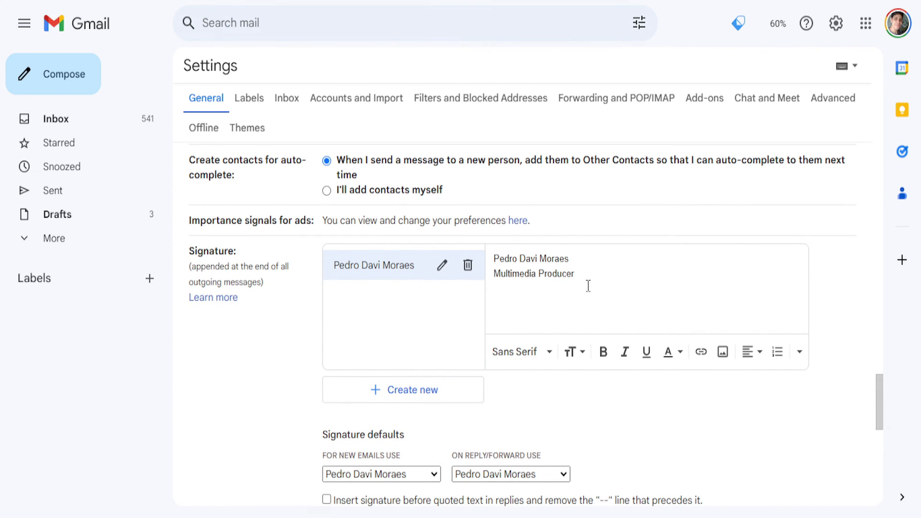
left_click_drag(593, 274, 493, 255)
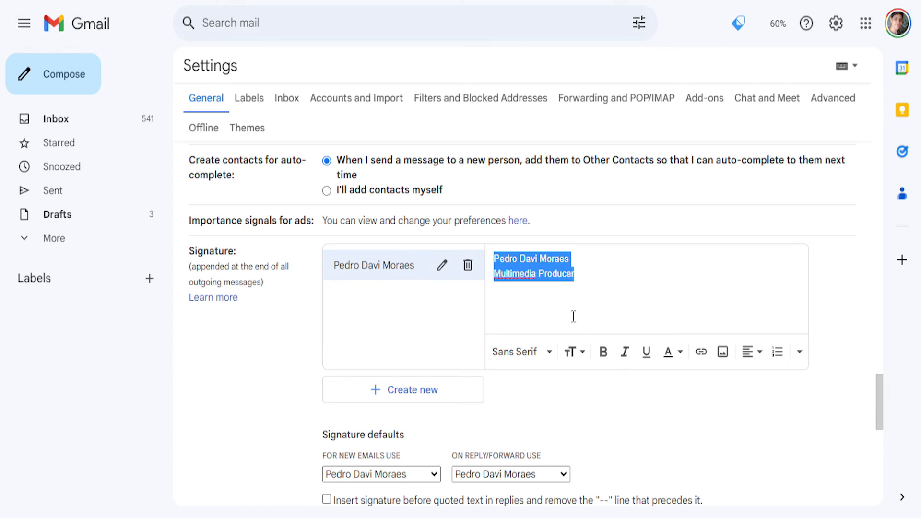
key("ctrl+v")
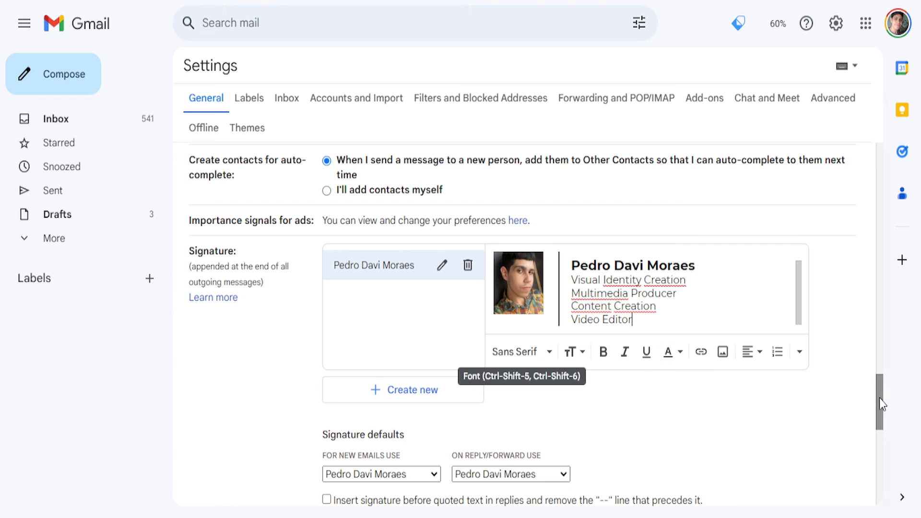
Save the settings changes and start a new email message to check the signature
left_click_drag(881, 406, 871, 502)
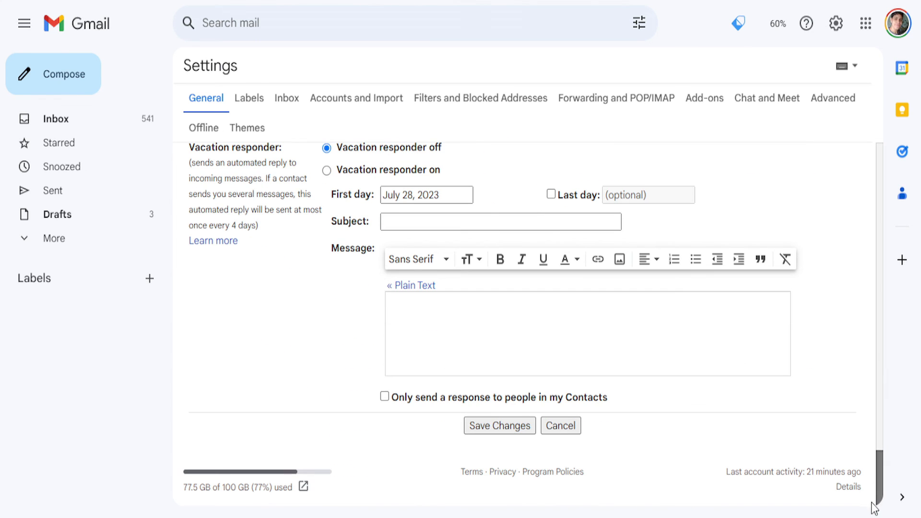
left_click(520, 430)
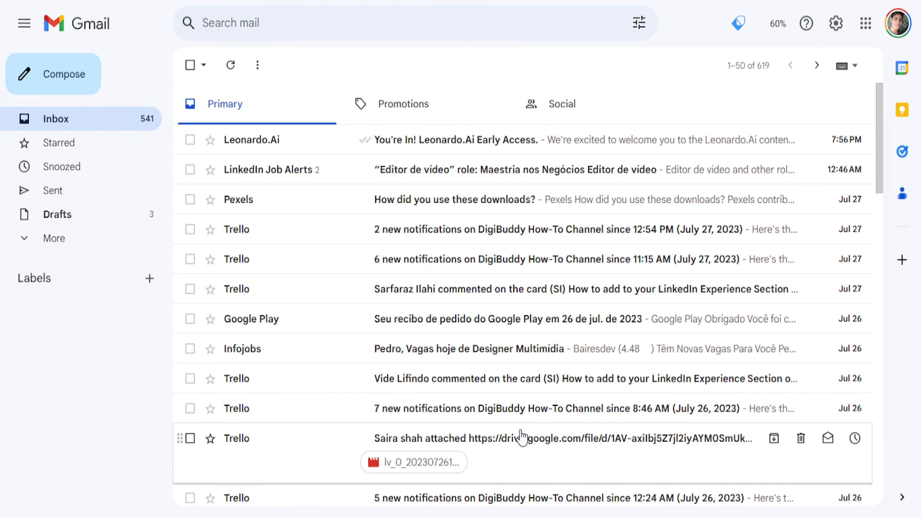
left_click(23, 96)
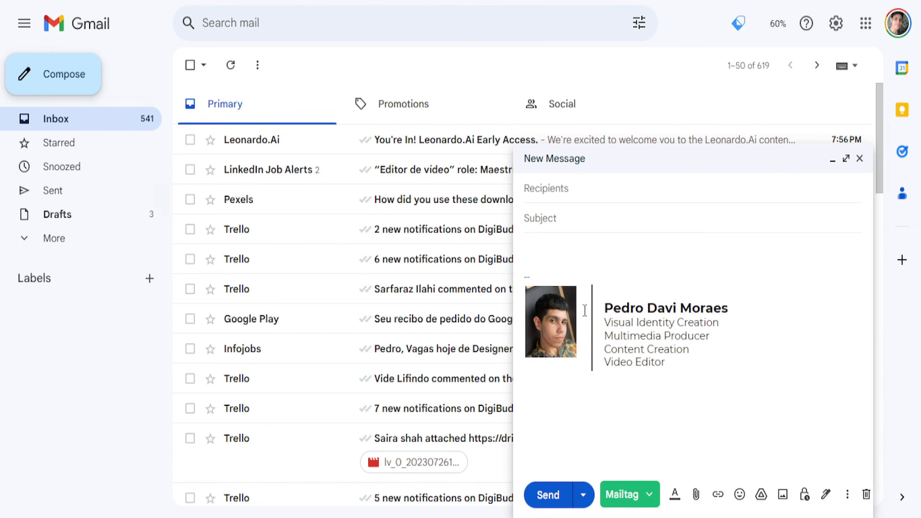